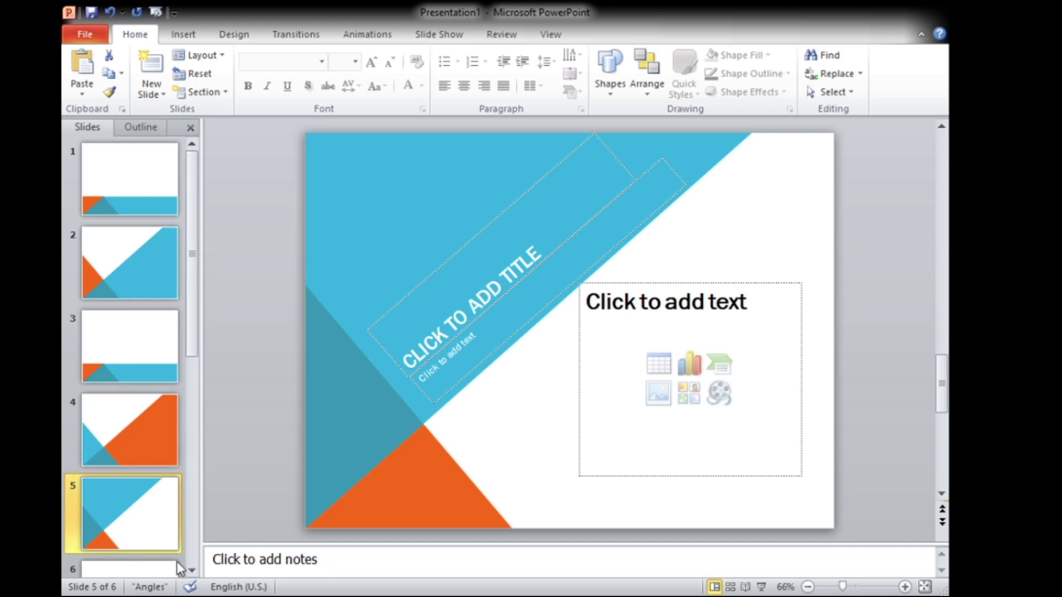
Step: Browse the Design, Transitions and Animations ribbon options, then go to the File view
click(233, 37)
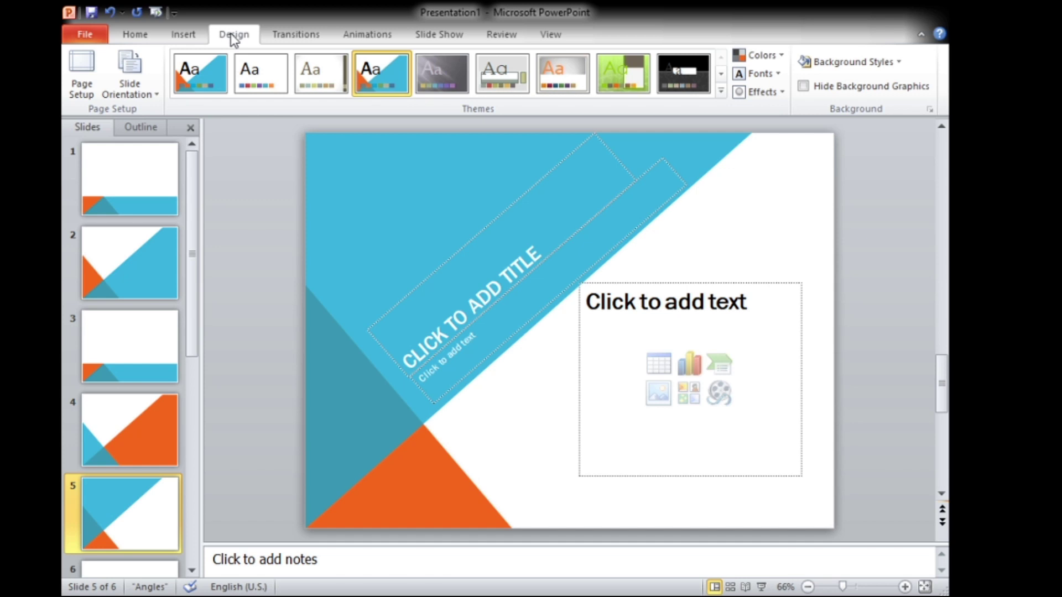
click(286, 40)
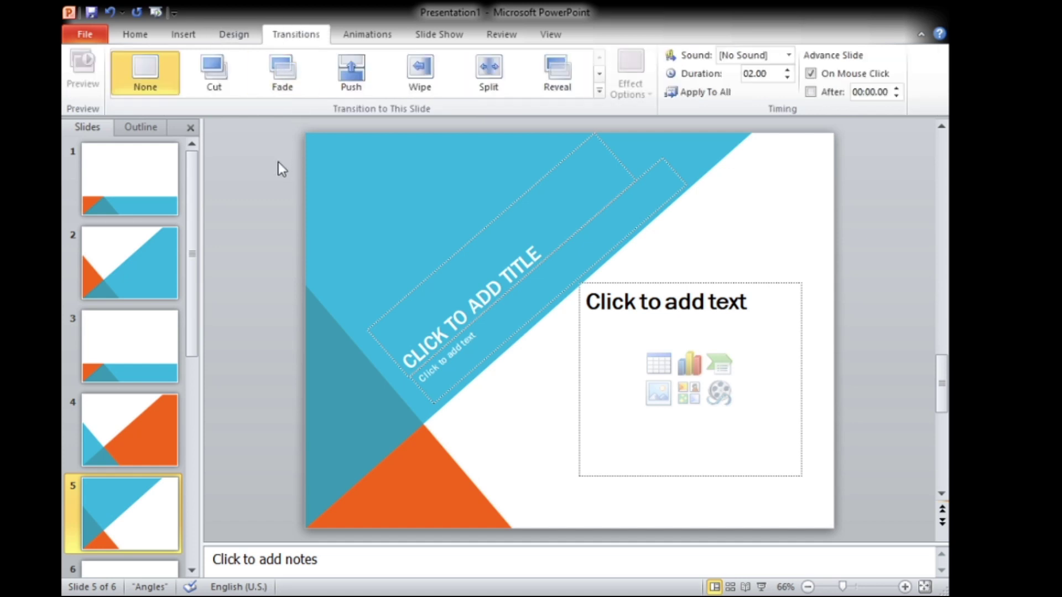
click(365, 37)
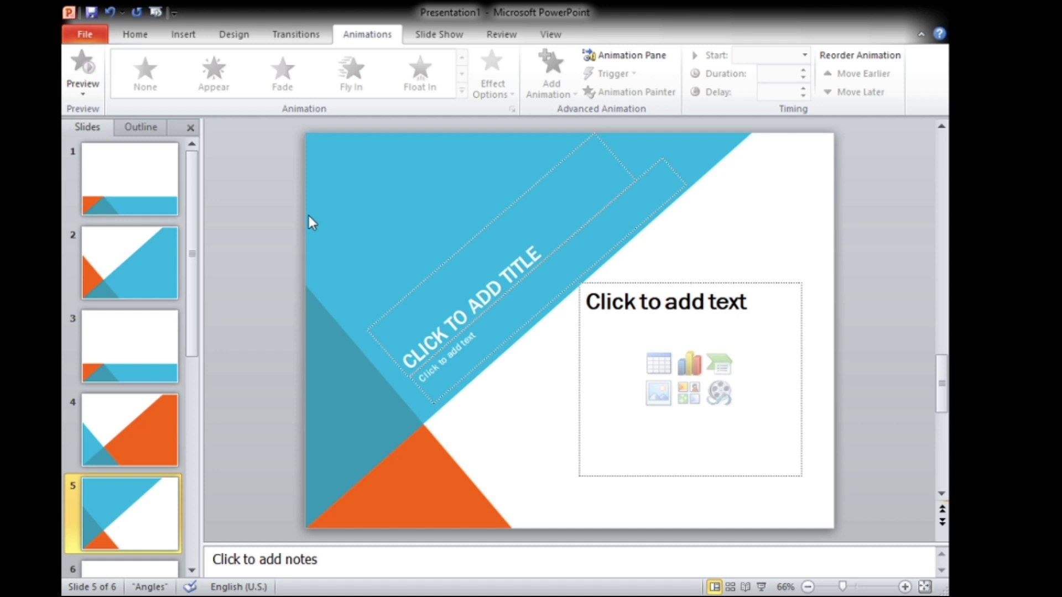
click(99, 43)
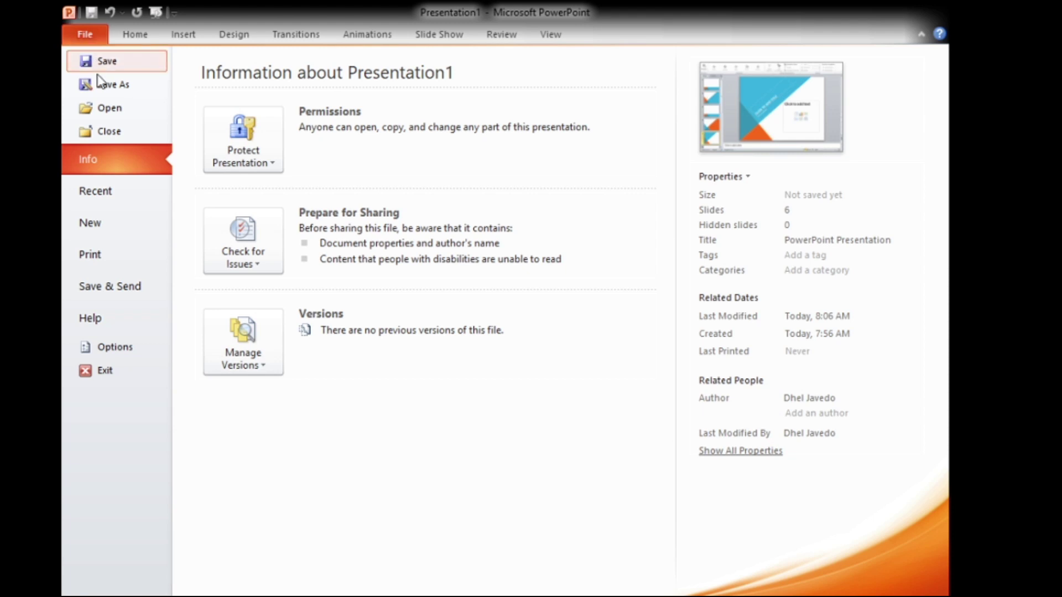
Step: Go to Save & Send and bring up the Create a Video settings
click(114, 298)
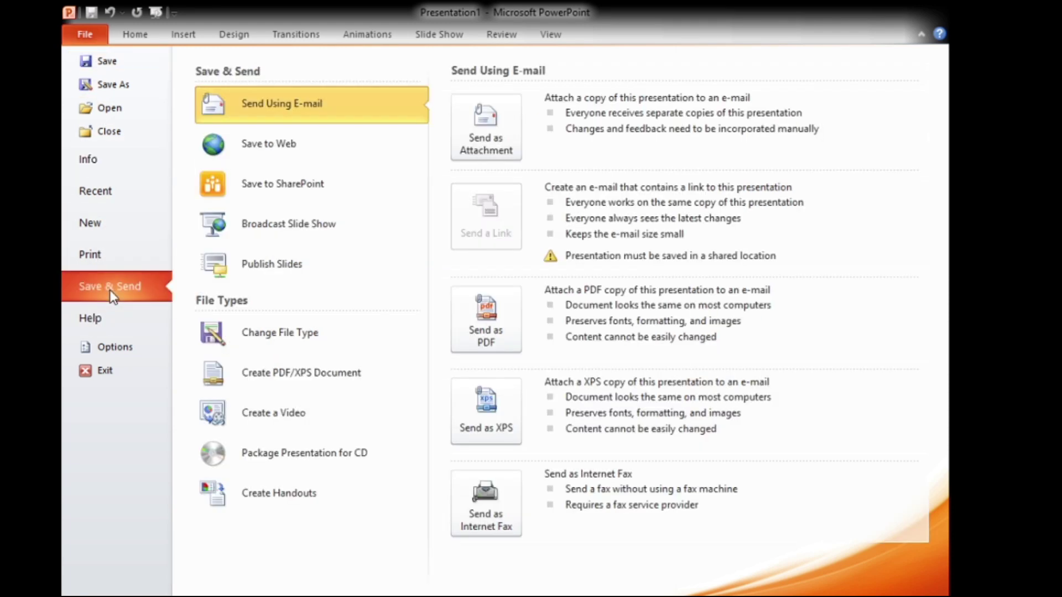
click(267, 423)
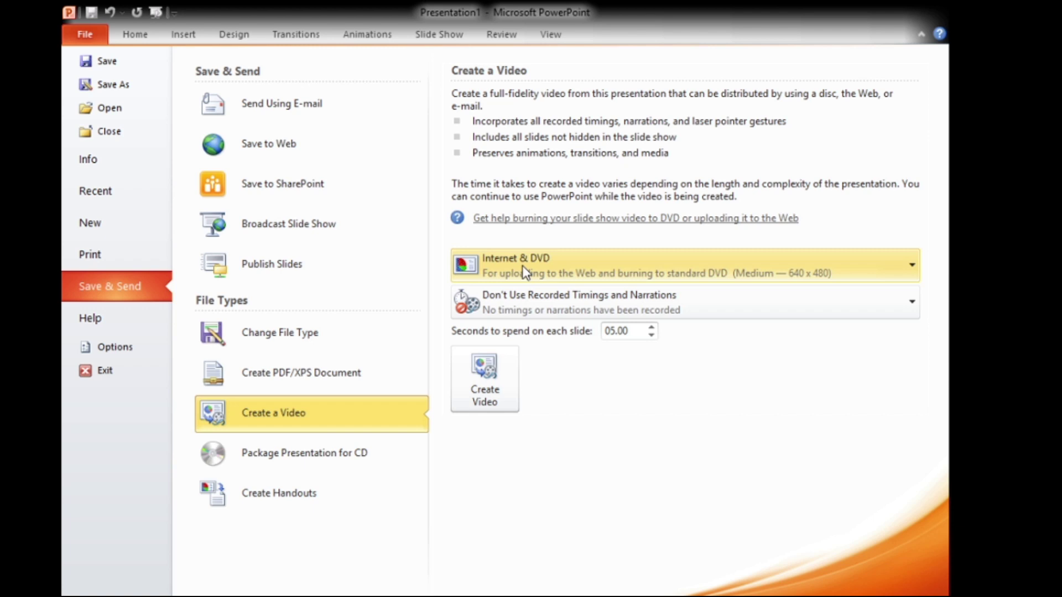
Step: Check the Internet & DVD quality choices and reduce seconds per slide to 04.00
click(914, 267)
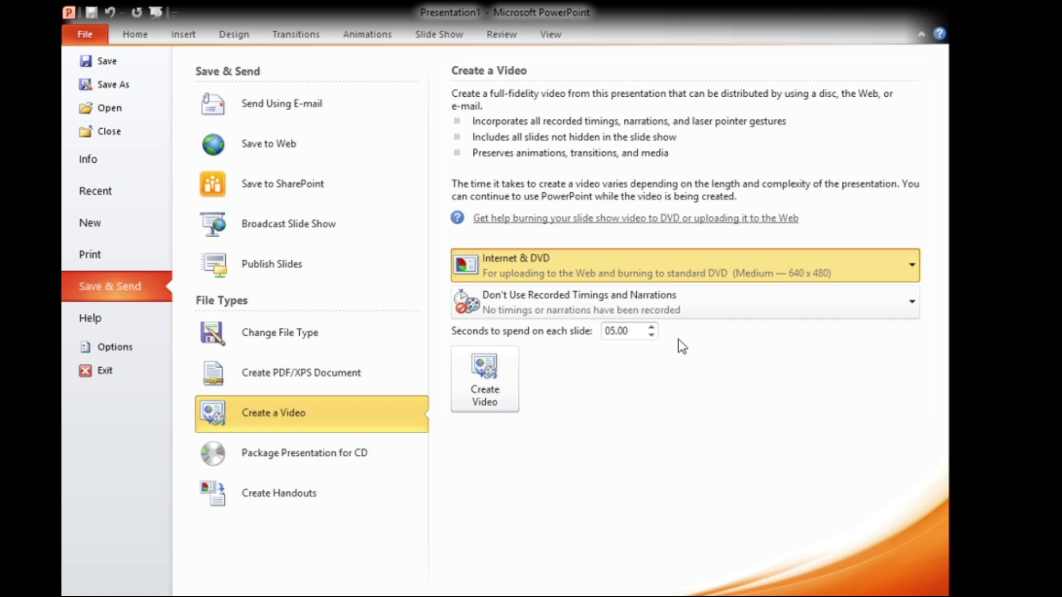
click(651, 336)
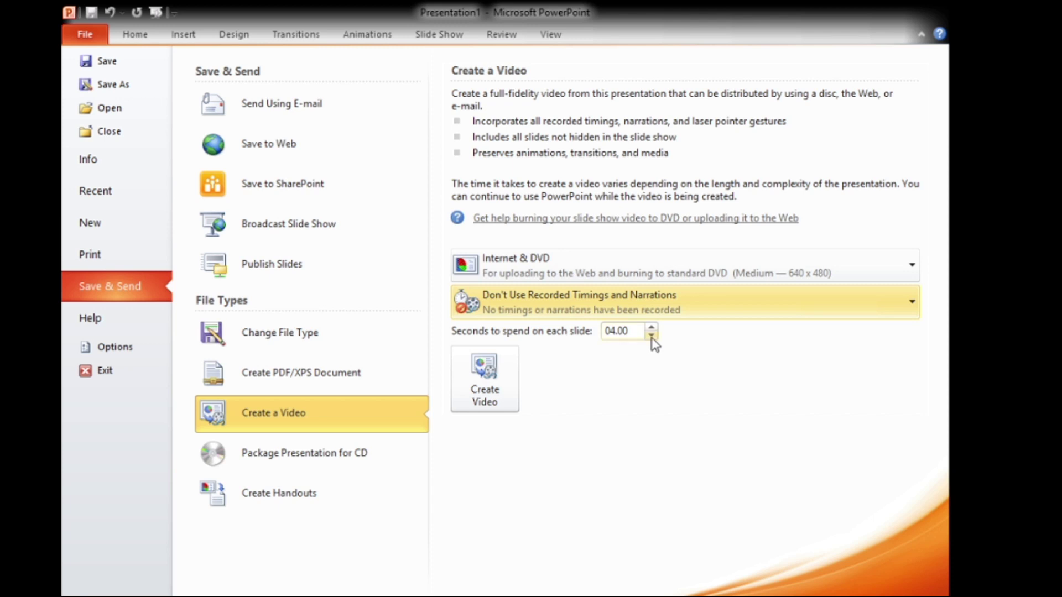
Step: Step seconds per slide down to 02.00, then back up to 05.00
click(651, 335)
click(651, 335)
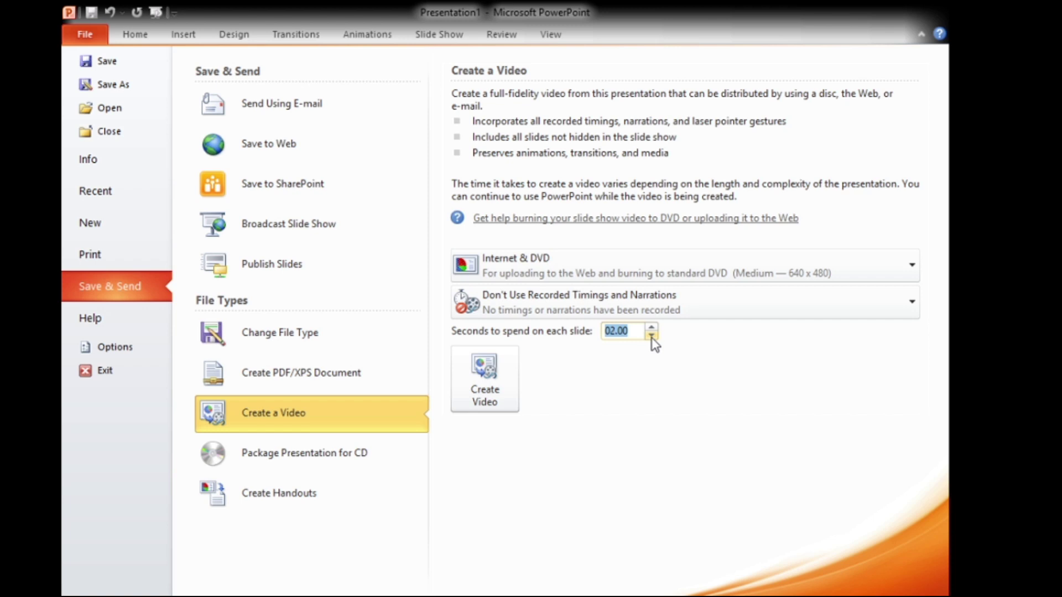
click(651, 335)
click(651, 328)
click(651, 328)
click(652, 328)
click(651, 328)
Step: Begin exporting the Angles presentation as a video with Create Video
click(491, 384)
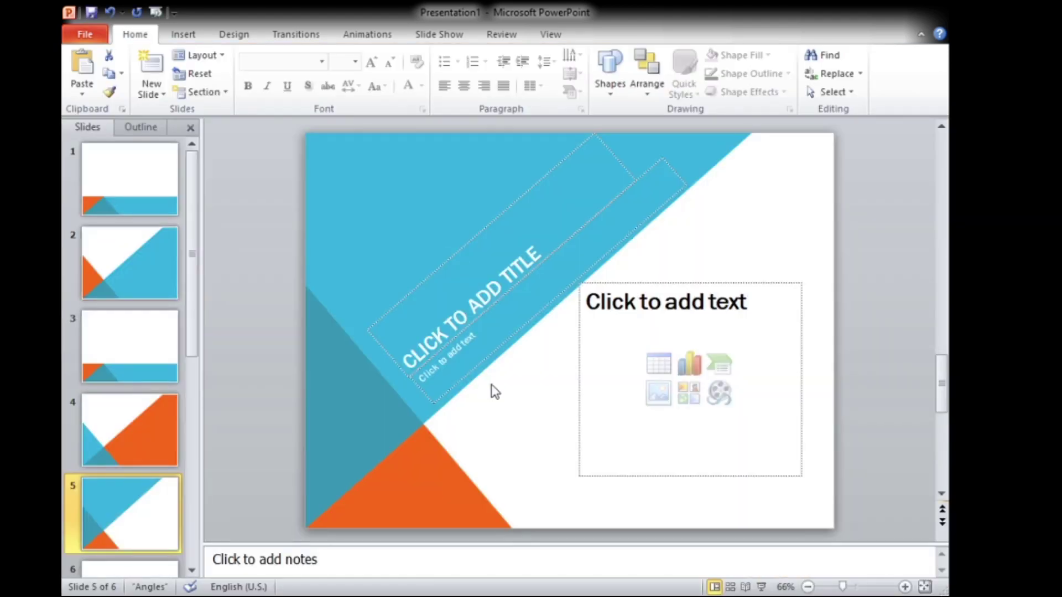